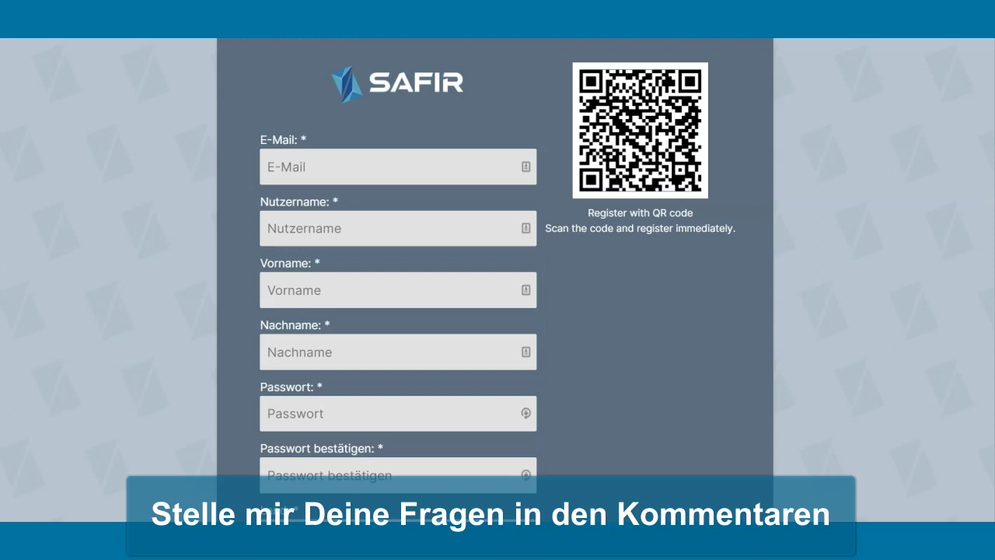
Step: Review the registration form's required fields, from e-mail, username and names to password and password confirmation
{"action": "left_click", "coordinate": [313, 160]}
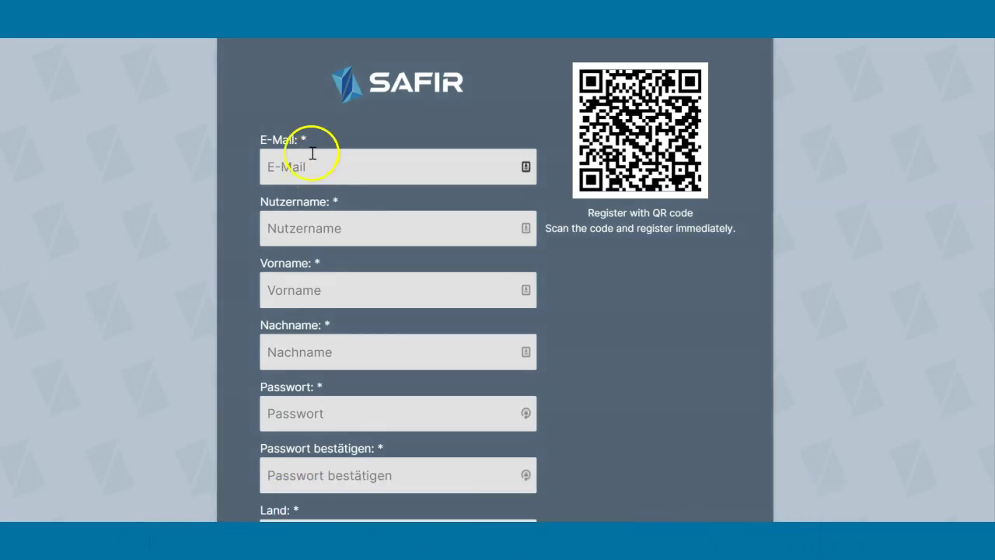
{"action": "left_click", "coordinate": [330, 225]}
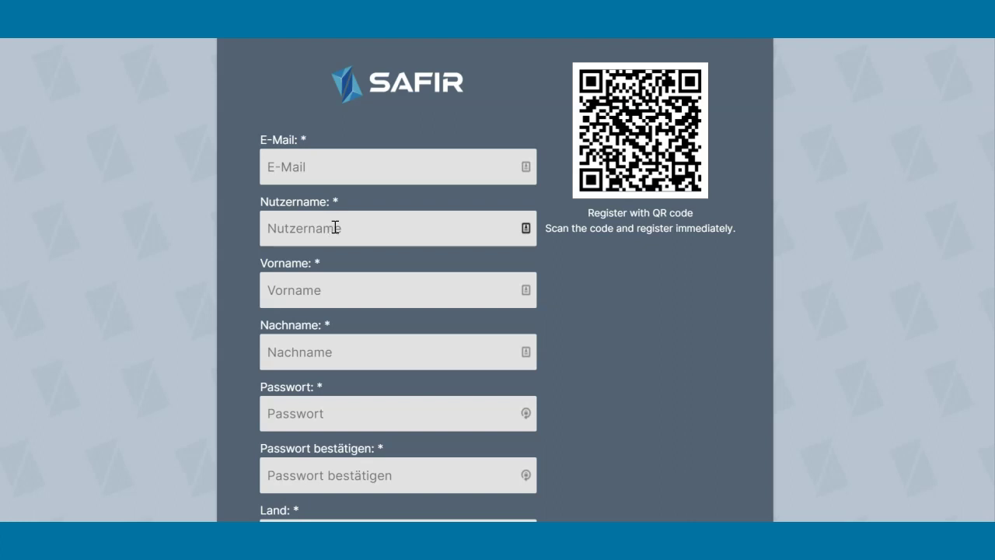
{"action": "left_click", "coordinate": [329, 233]}
{"action": "left_click", "coordinate": [284, 288]}
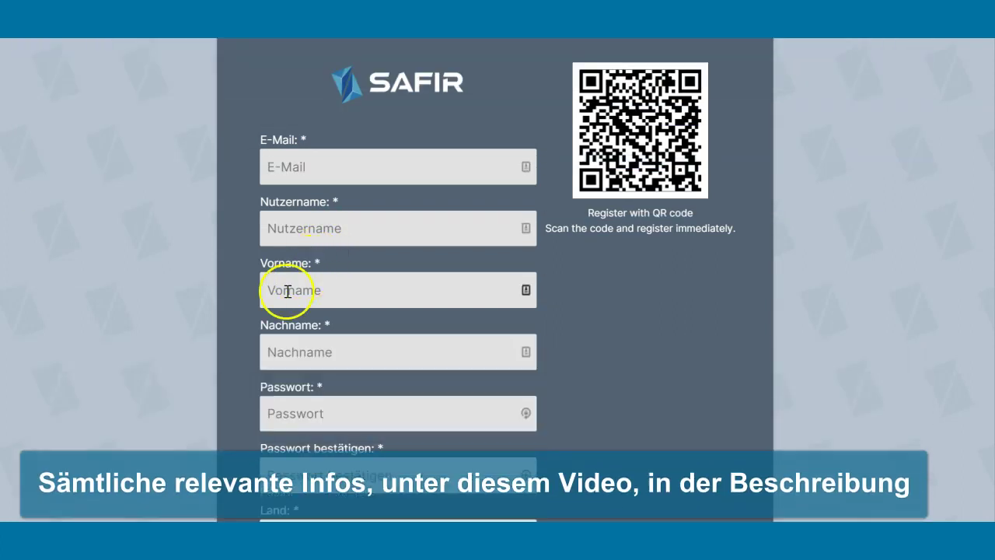
{"action": "left_click", "coordinate": [287, 342]}
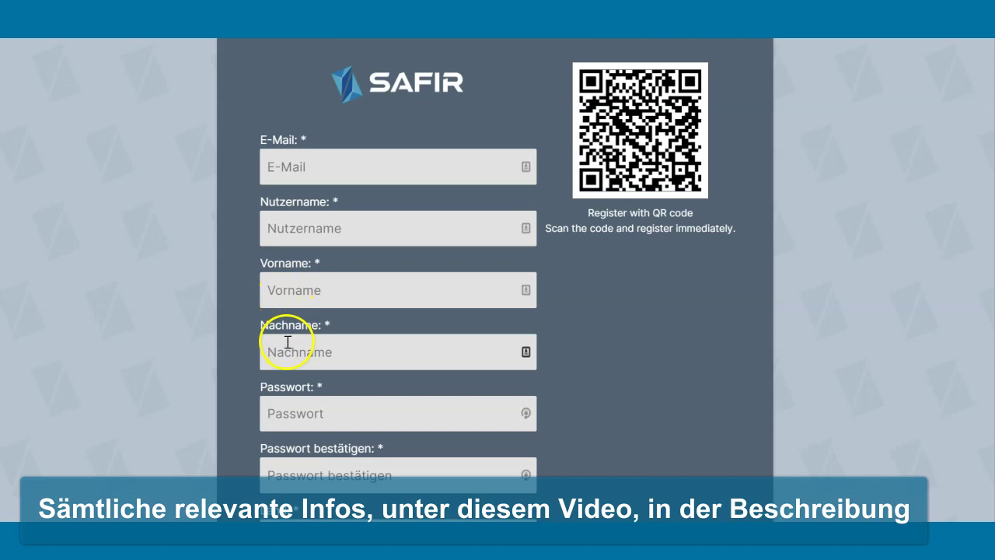
{"action": "scroll", "coordinate": [429, 313], "scroll_direction": "down", "scroll_amount": 2}
{"action": "left_click", "coordinate": [307, 261]}
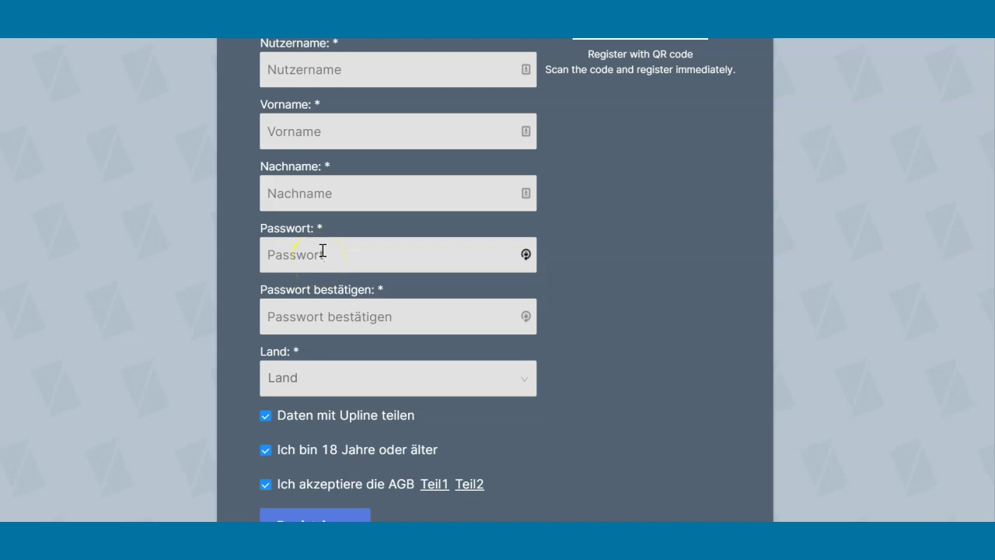
{"action": "left_click", "coordinate": [323, 253]}
{"action": "left_click", "coordinate": [263, 313]}
{"action": "left_click", "coordinate": [309, 324]}
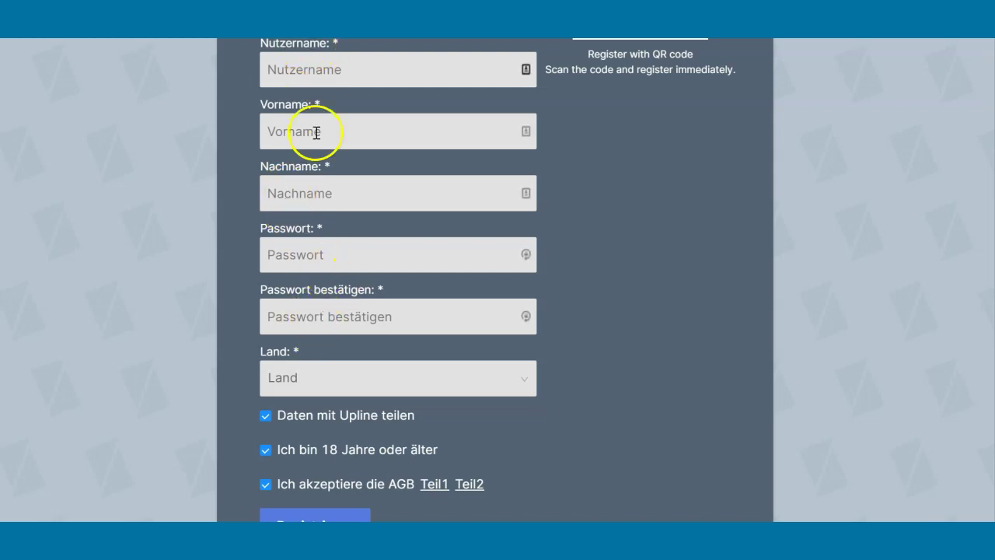
{"action": "scroll", "coordinate": [380, 220], "scroll_direction": "up", "scroll_amount": 3}
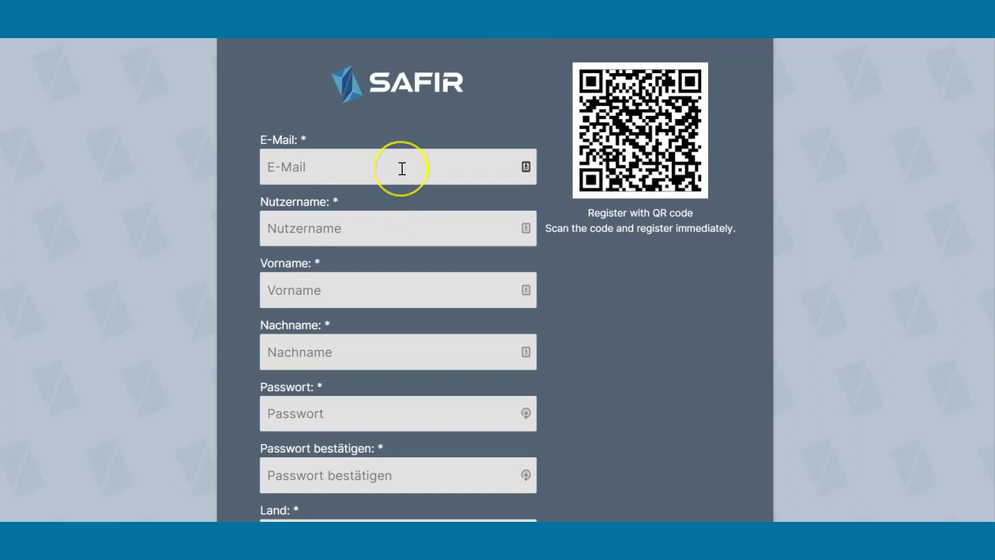
{"action": "scroll", "coordinate": [399, 168], "scroll_direction": "down", "scroll_amount": 3}
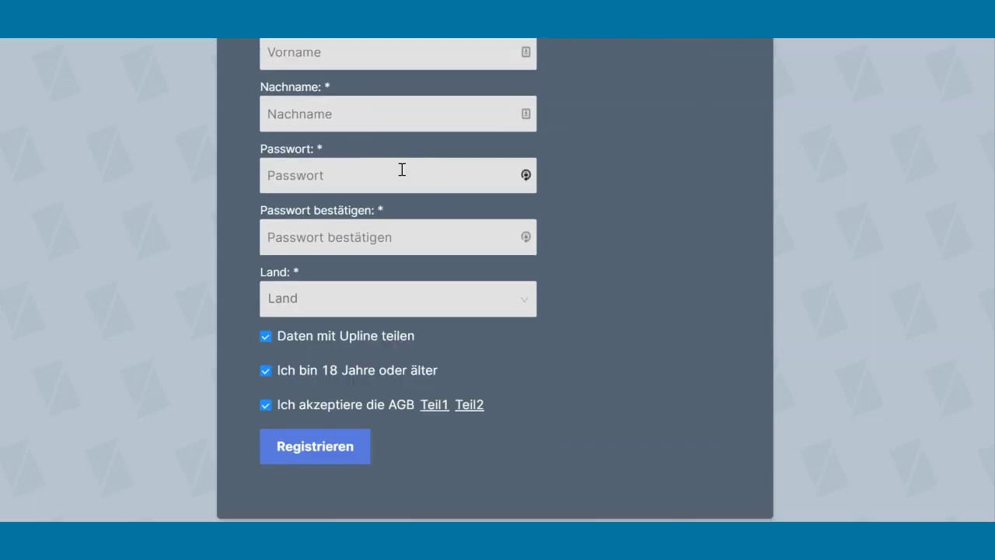
Step: Browse the countries offered in the registration form's Land list and close it without choosing one
{"action": "left_click", "coordinate": [320, 304]}
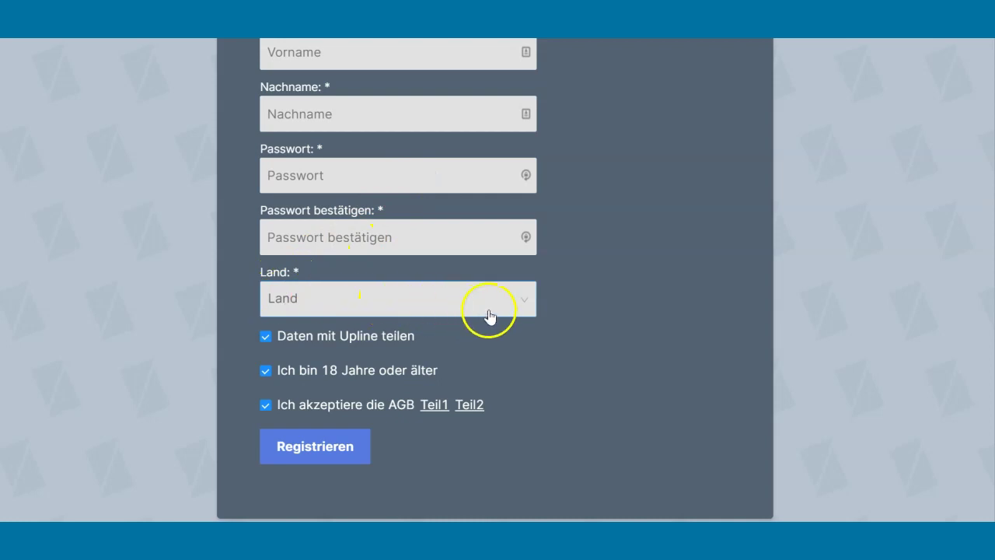
{"action": "left_click", "coordinate": [525, 300]}
{"action": "scroll", "coordinate": [384, 343], "scroll_direction": "down", "scroll_amount": 15}
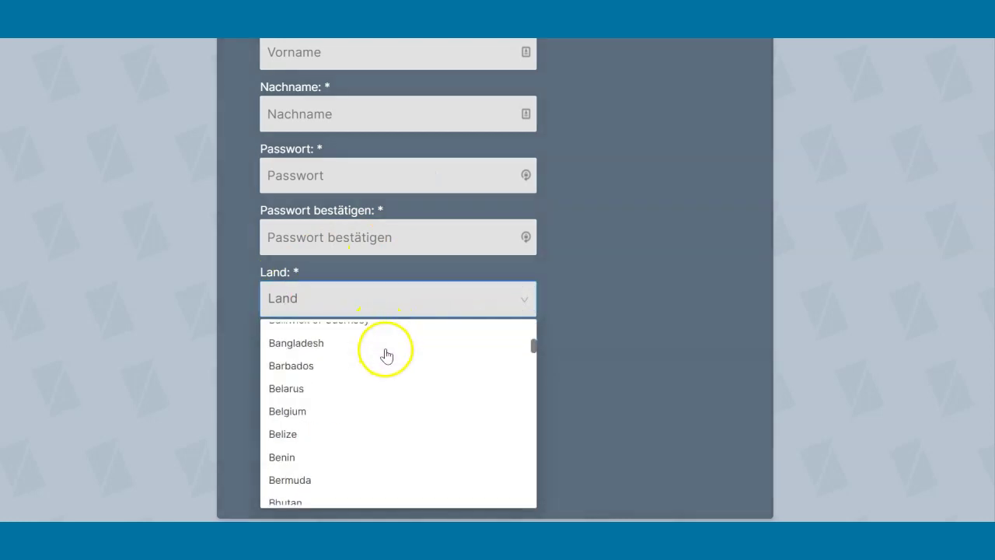
{"action": "scroll", "coordinate": [391, 350], "scroll_direction": "up", "scroll_amount": 4}
{"action": "scroll", "coordinate": [391, 350], "scroll_direction": "up", "scroll_amount": 10}
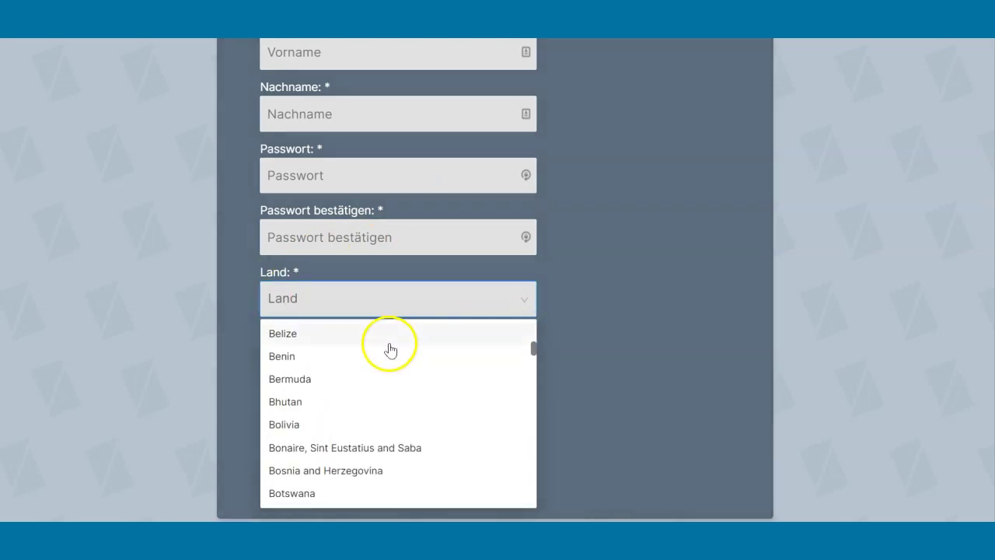
{"action": "left_click", "coordinate": [632, 251]}
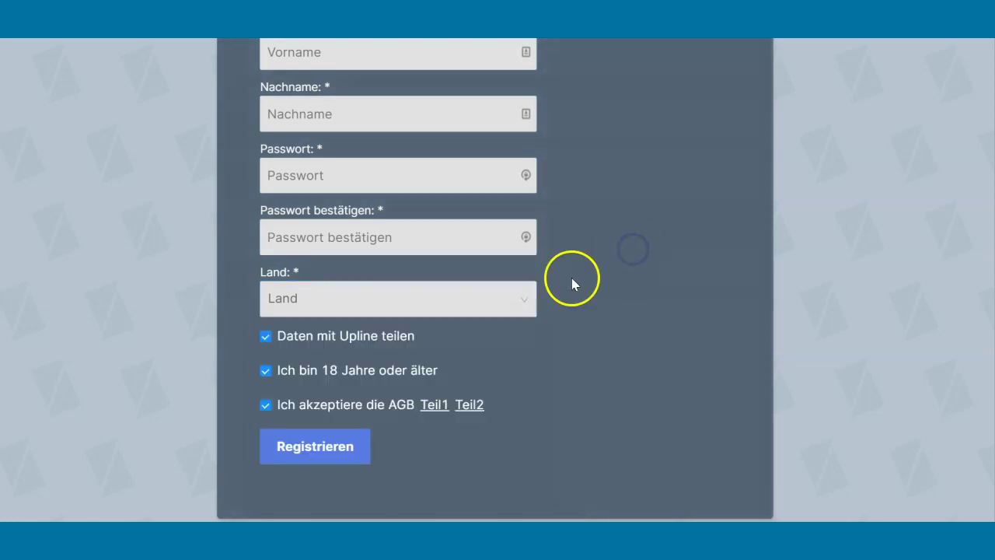
Step: Clear the upline data sharing, age 18 and terms consents on the registration form
{"action": "left_click", "coordinate": [265, 337]}
{"action": "left_click", "coordinate": [265, 372]}
{"action": "left_click", "coordinate": [266, 405]}
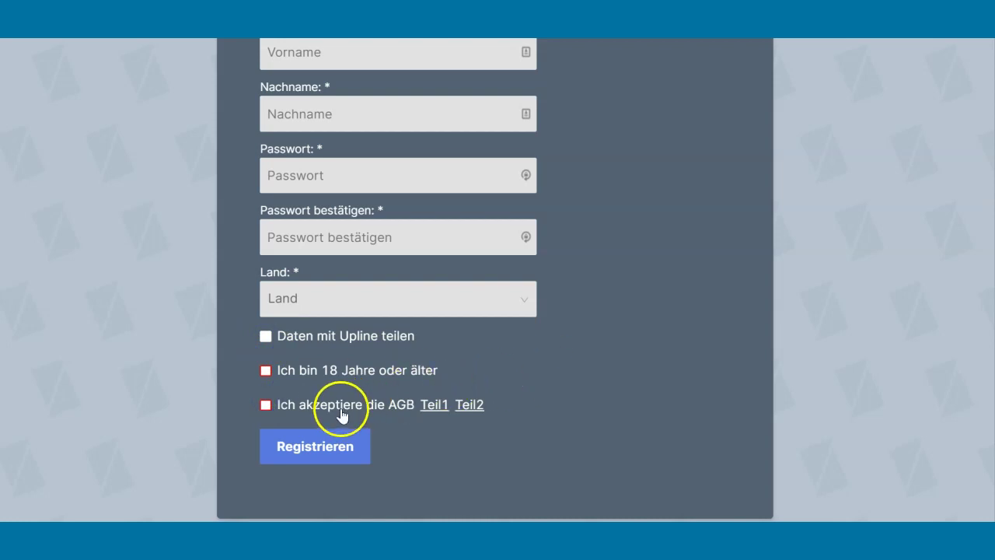
Step: Check the links to both parts of the terms, accept the AGB and confirm being 18 or older
{"action": "left_click", "coordinate": [473, 411]}
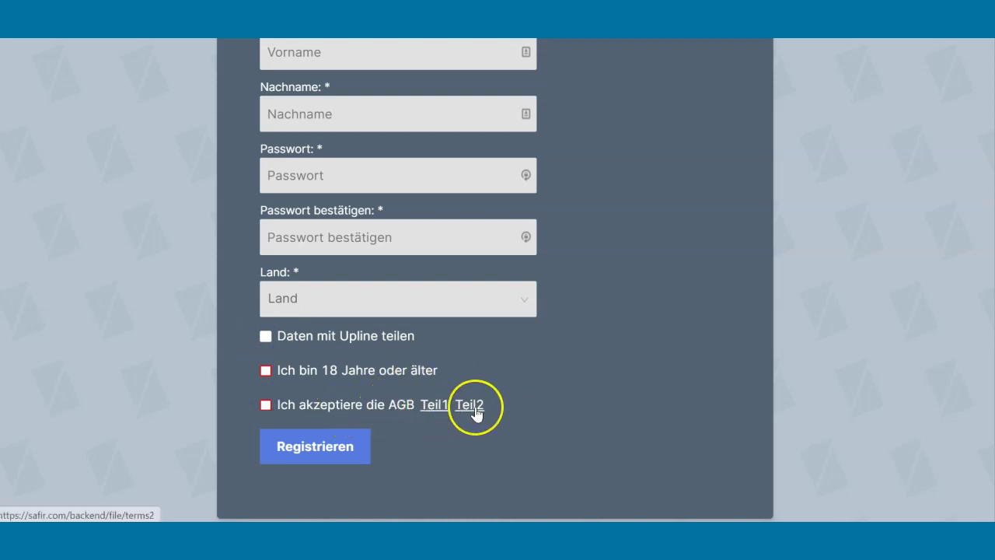
{"action": "left_click", "coordinate": [440, 413]}
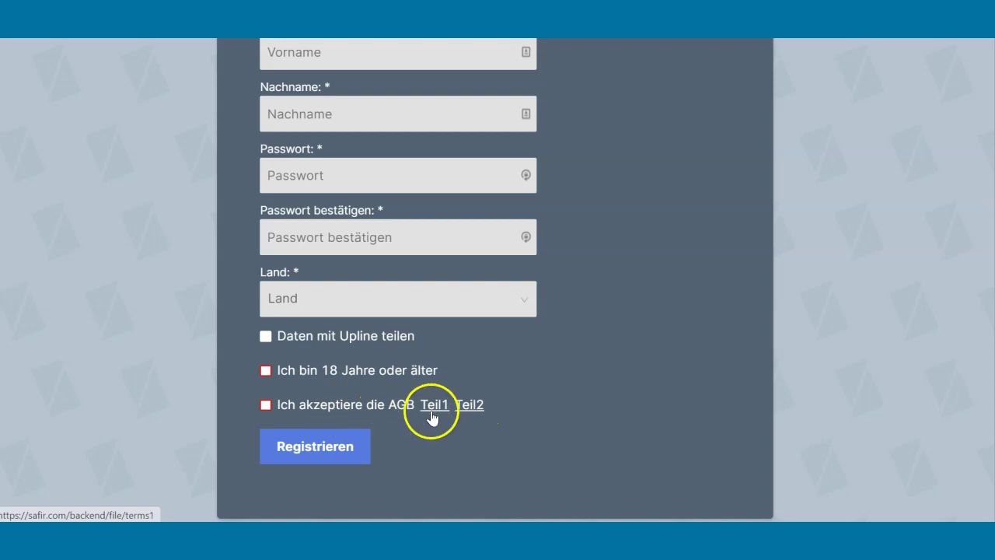
{"action": "left_click", "coordinate": [469, 408]}
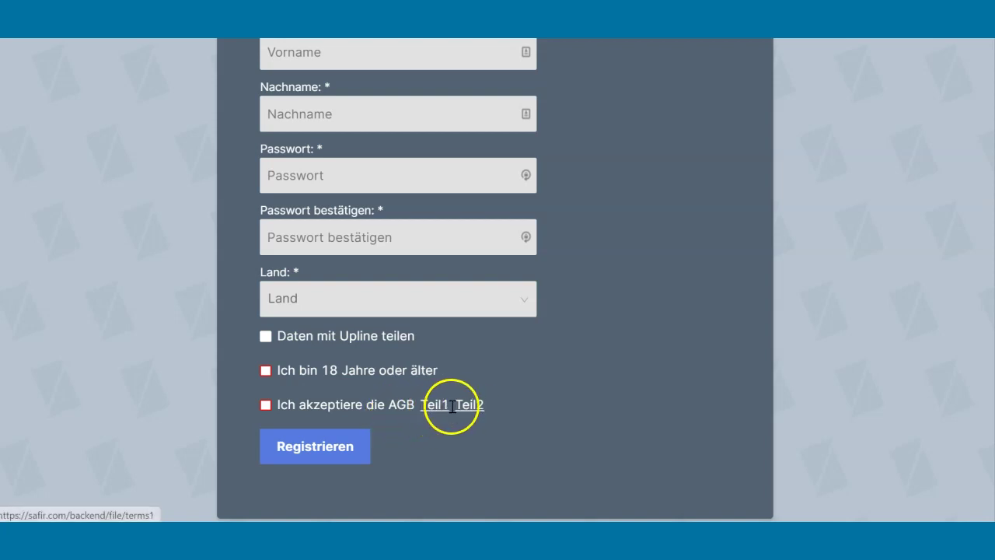
{"action": "left_click", "coordinate": [269, 406]}
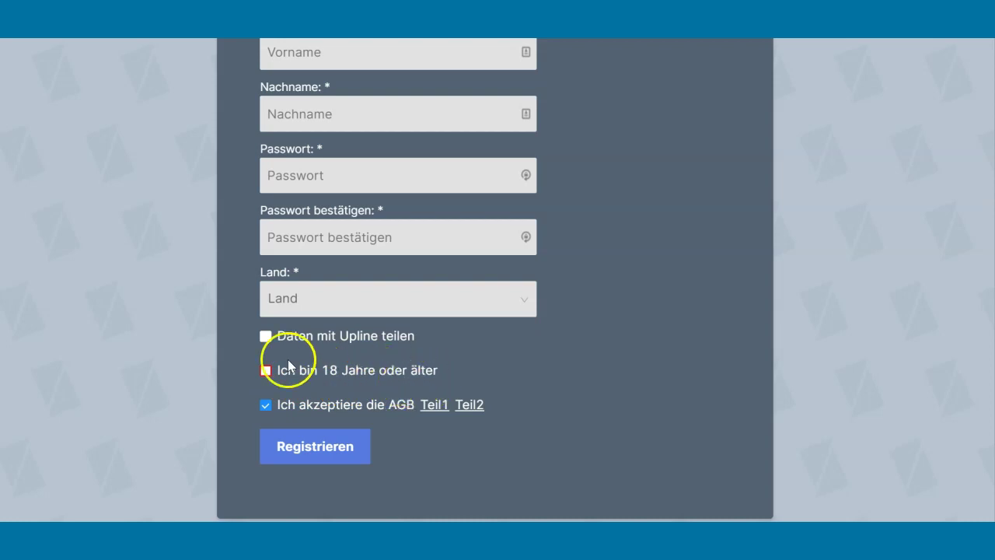
{"action": "left_click", "coordinate": [264, 371]}
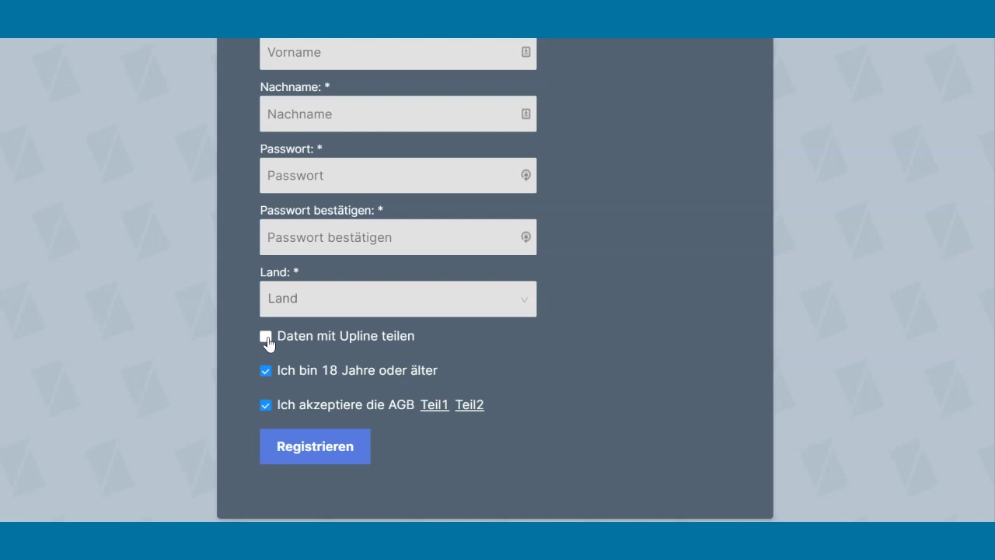
Step: Look over the registration form again and enable sharing data with the upline
{"action": "scroll", "coordinate": [366, 209], "scroll_direction": "up", "scroll_amount": 2}
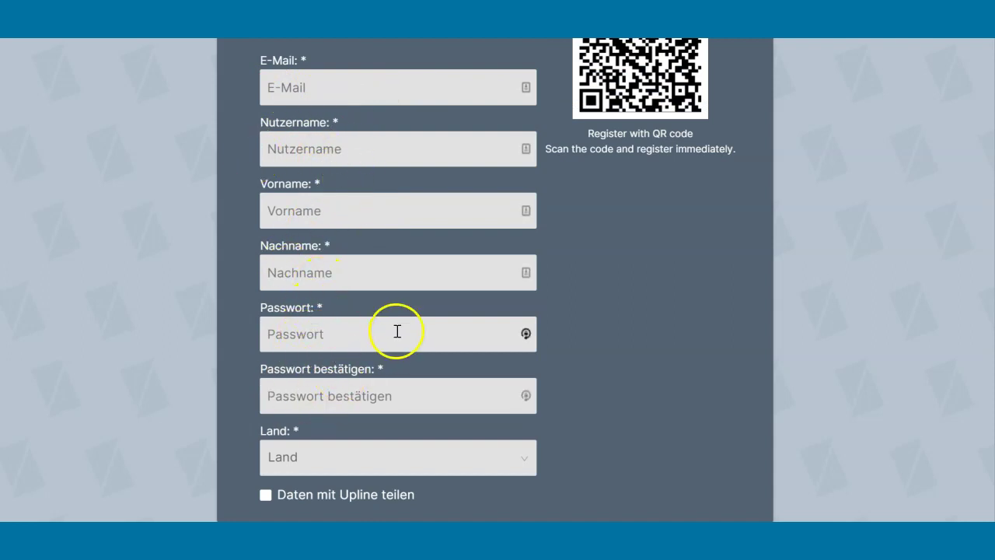
{"action": "scroll", "coordinate": [394, 333], "scroll_direction": "down", "scroll_amount": 3}
{"action": "scroll", "coordinate": [412, 181], "scroll_direction": "up", "scroll_amount": 4}
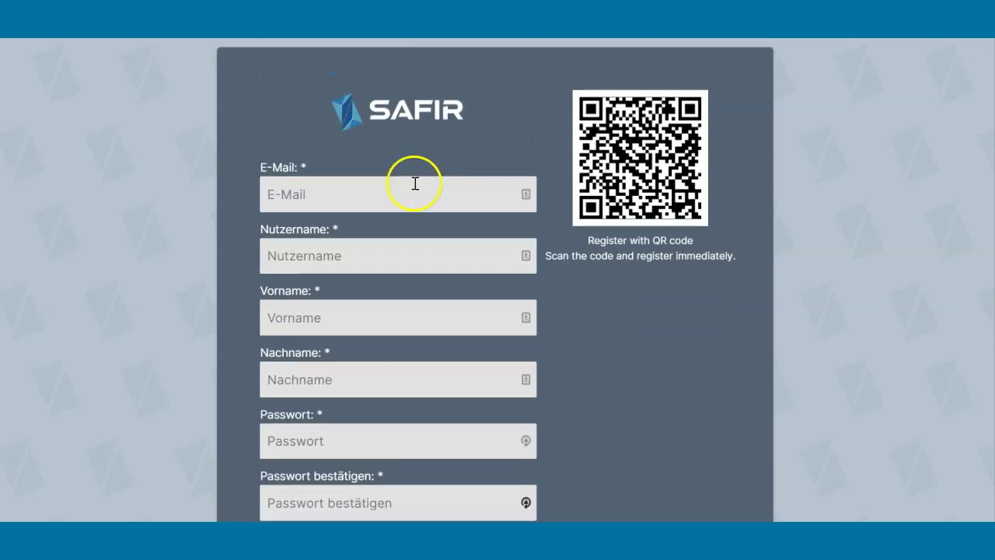
{"action": "scroll", "coordinate": [400, 207], "scroll_direction": "down", "scroll_amount": 2}
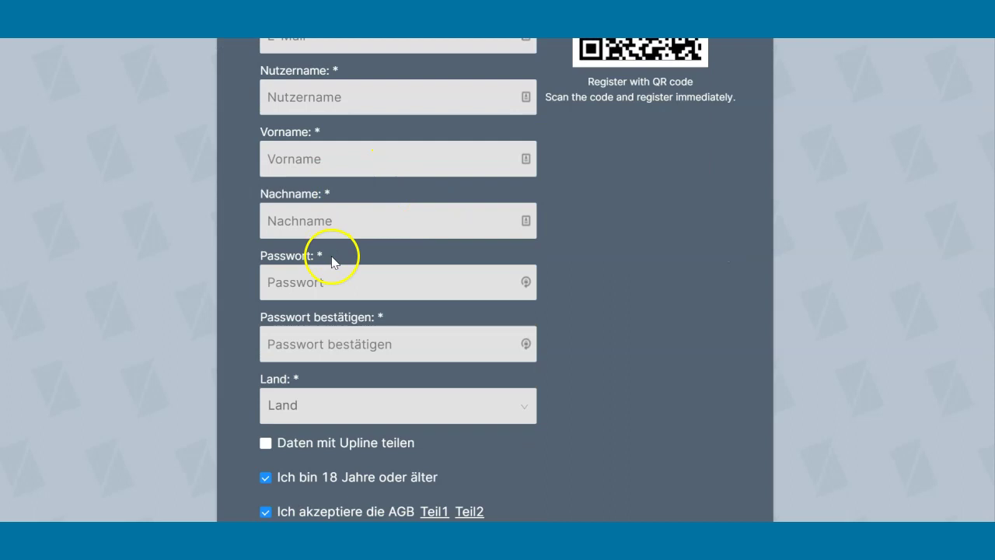
{"action": "scroll", "coordinate": [400, 382], "scroll_direction": "down", "scroll_amount": 2}
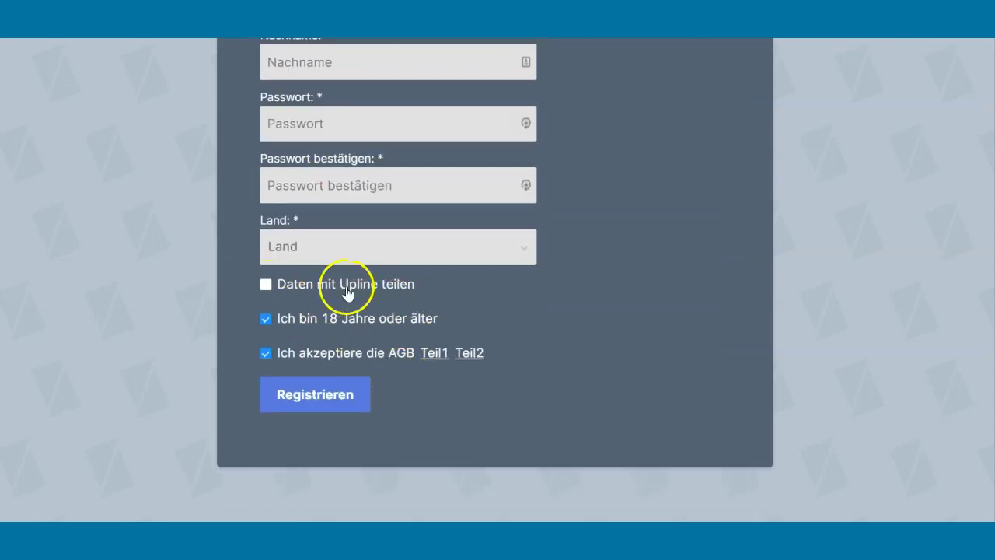
{"action": "left_click", "coordinate": [266, 288]}
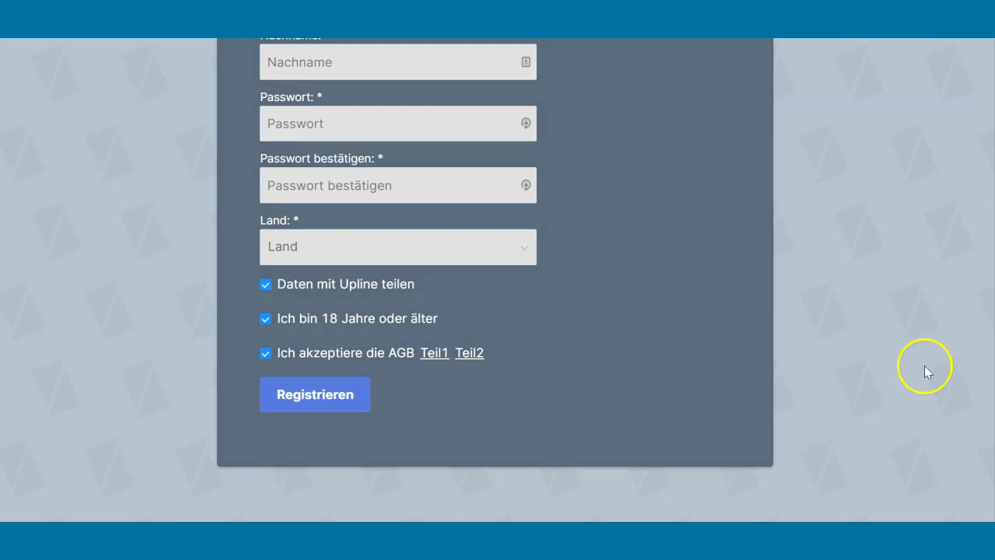
Step: Sign in to the Safir account with the prefilled login credentials
{"action": "scroll", "coordinate": [924, 366], "scroll_direction": "up", "scroll_amount": 4}
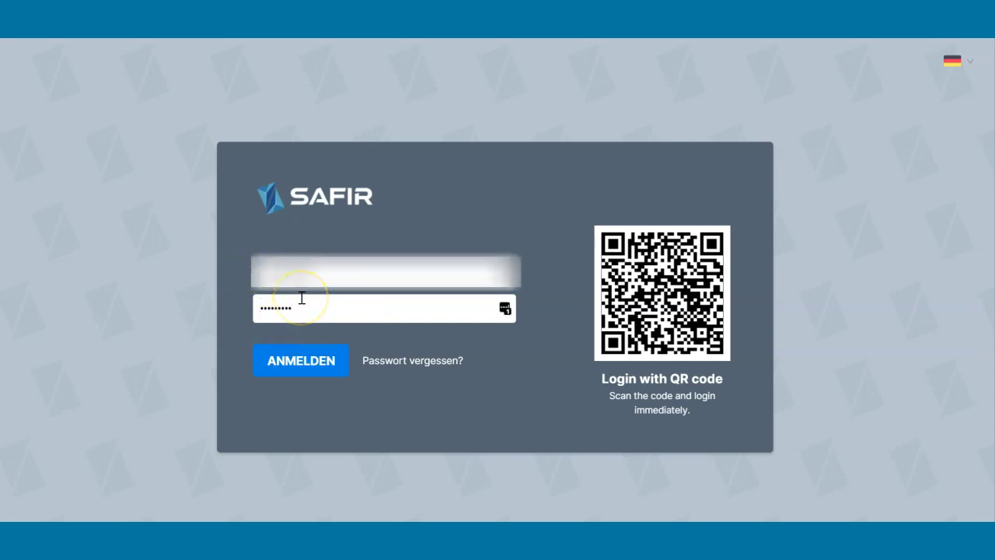
{"action": "left_click", "coordinate": [292, 360]}
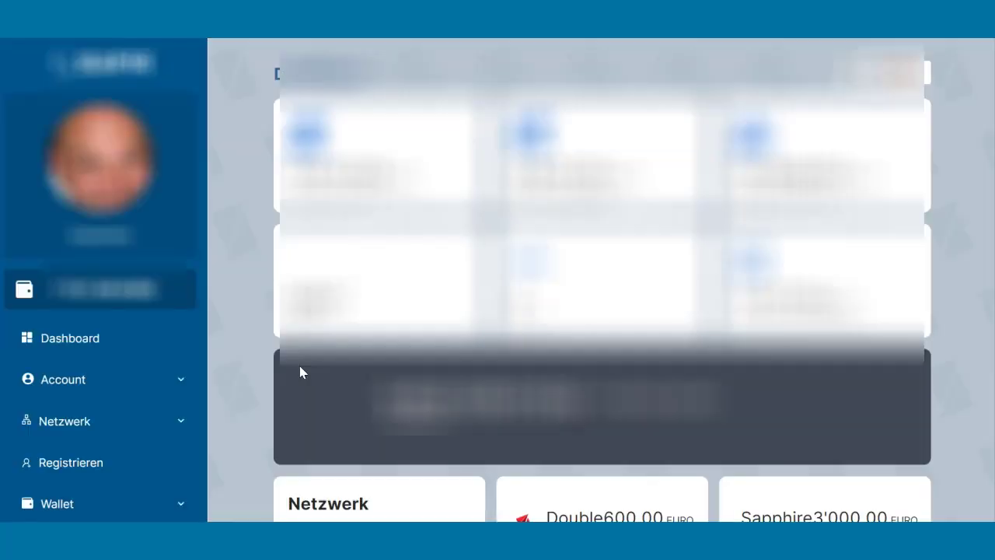
{"action": "left_click", "coordinate": [317, 311]}
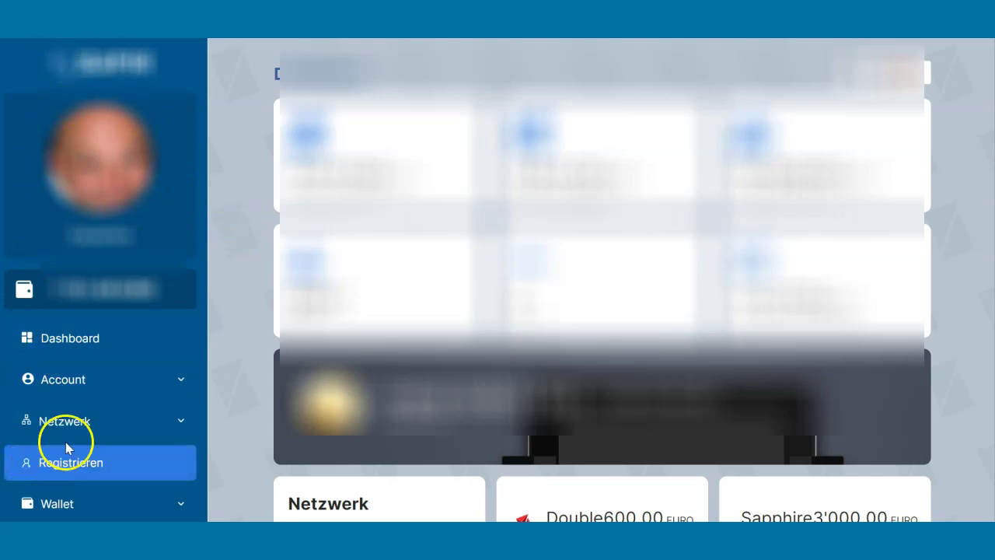
Step: Open the wallet's Einzahlung page with the crypto deposit options
{"action": "scroll", "coordinate": [67, 444], "scroll_direction": "down", "scroll_amount": 3}
{"action": "scroll", "coordinate": [70, 389], "scroll_direction": "down", "scroll_amount": 2}
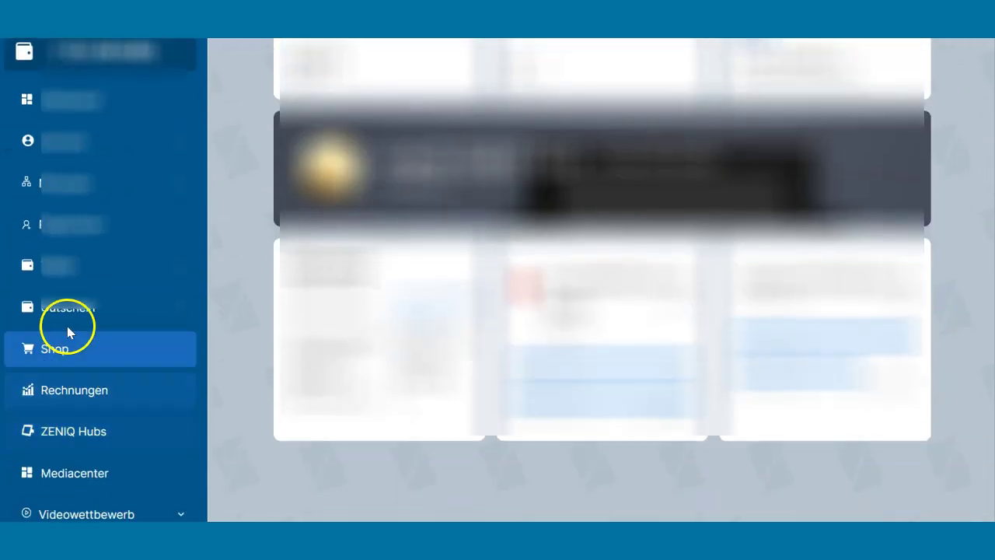
{"action": "left_click", "coordinate": [60, 266]}
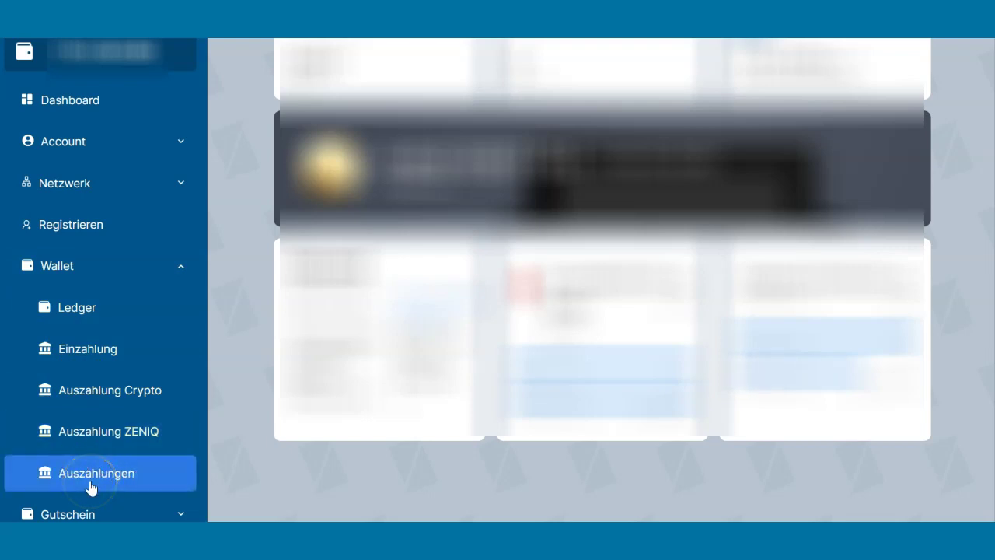
{"action": "left_click", "coordinate": [77, 350]}
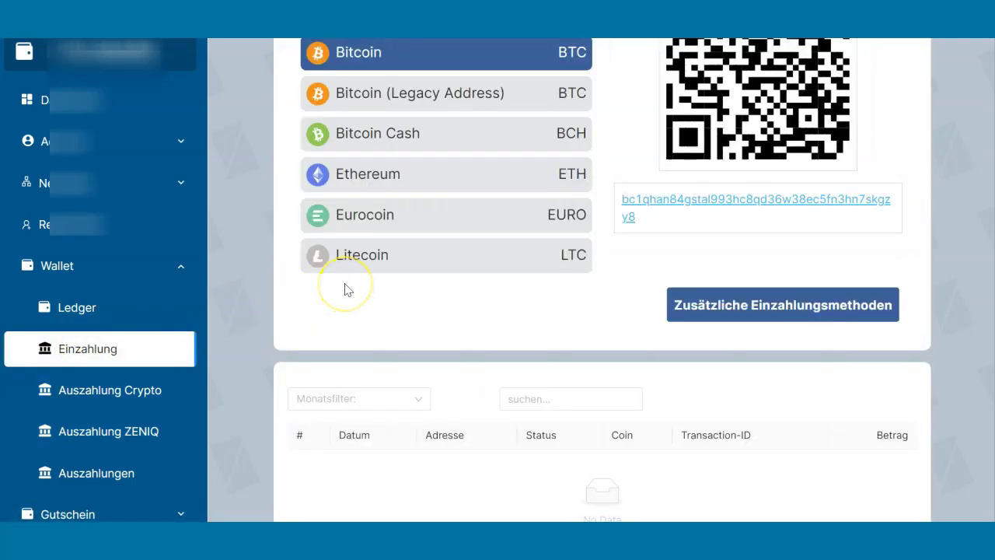
{"action": "left_click", "coordinate": [379, 291]}
{"action": "scroll", "coordinate": [379, 292], "scroll_direction": "up", "scroll_amount": 3}
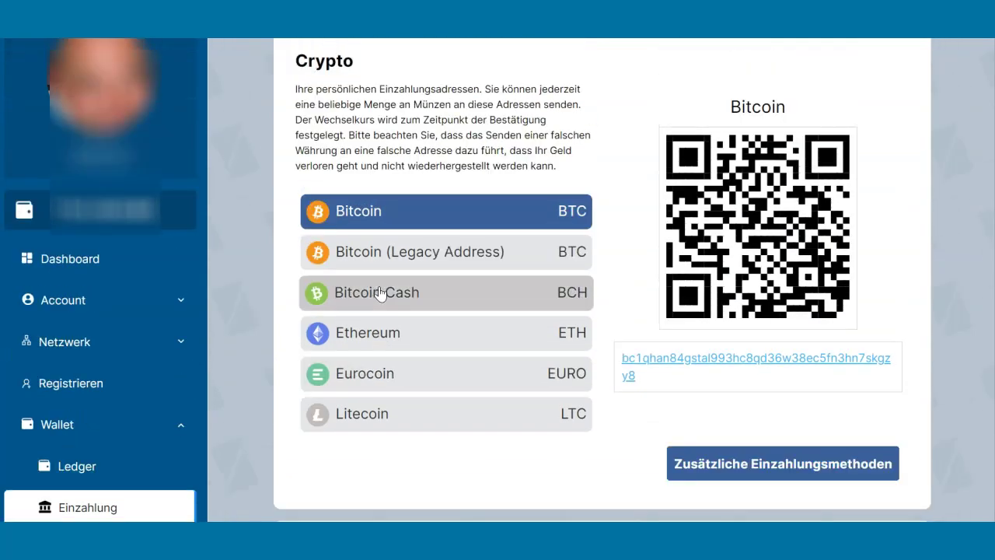
Step: View the deposit addresses for Bitcoin, Bitcoin (Legacy Address), Bitcoin Cash, Ethereum and Eurocoin
{"action": "left_click", "coordinate": [383, 209]}
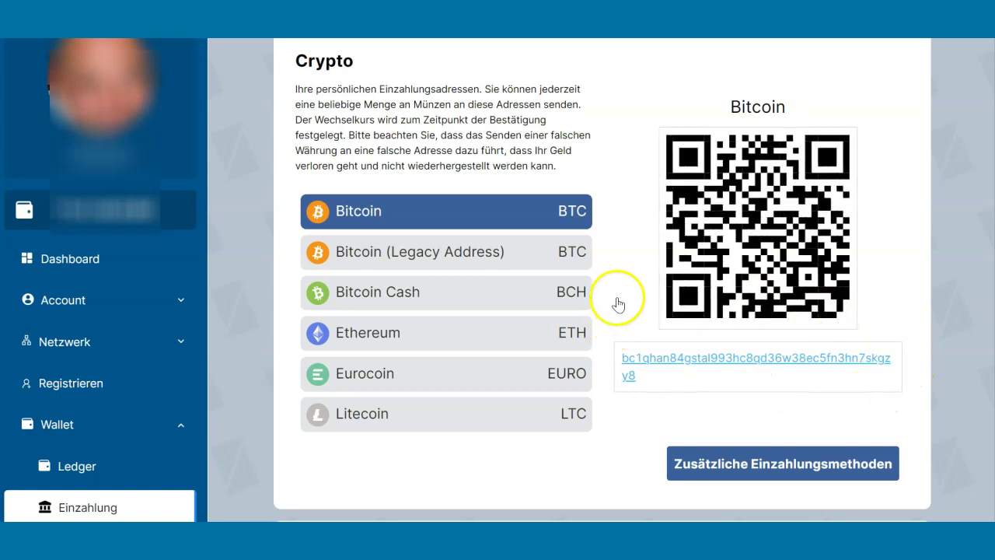
{"action": "left_click", "coordinate": [424, 258]}
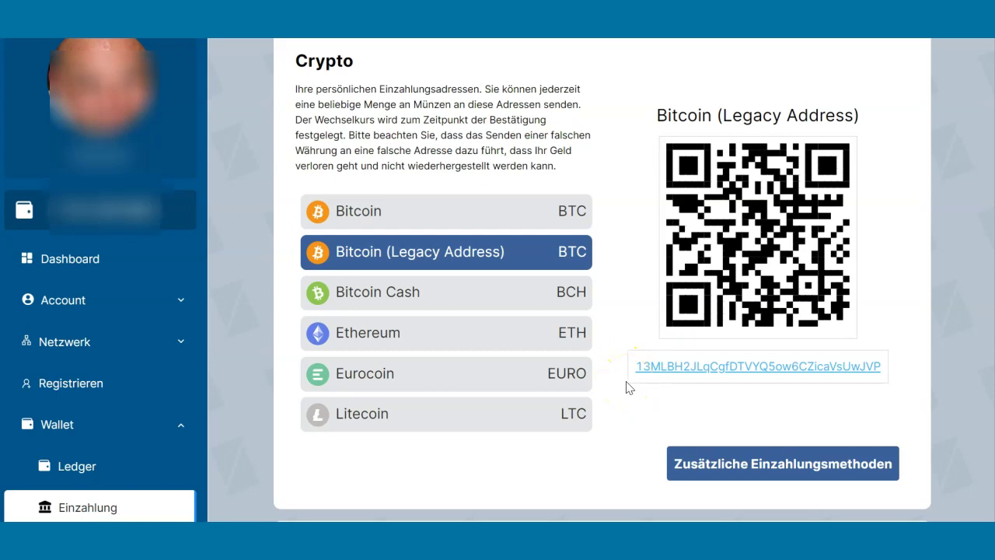
{"action": "left_click", "coordinate": [391, 294]}
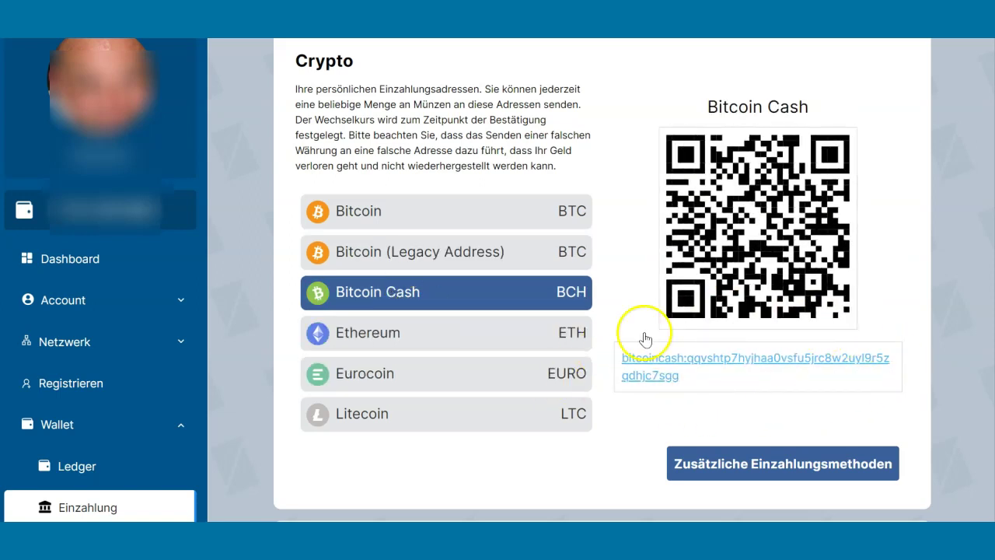
{"action": "left_click", "coordinate": [444, 330]}
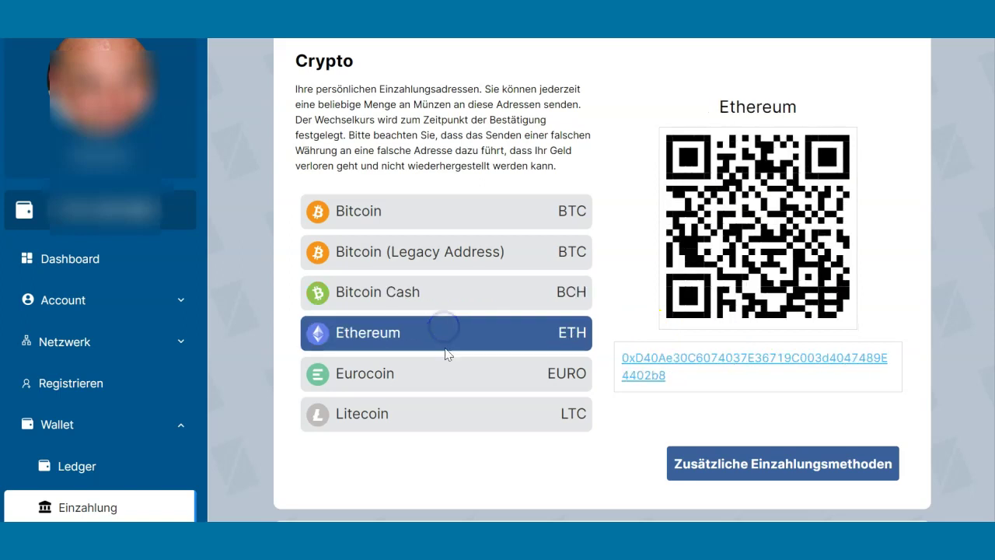
{"action": "left_click", "coordinate": [445, 373]}
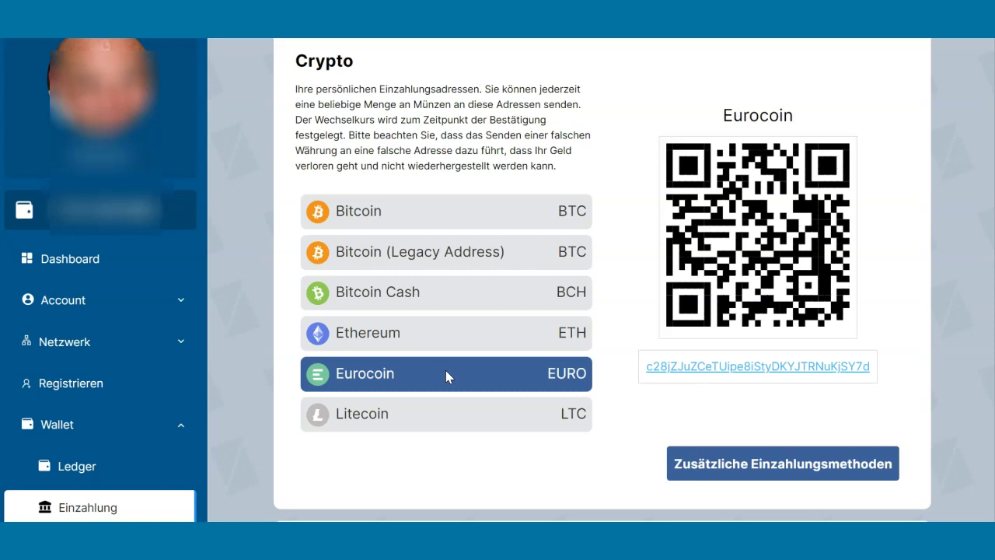
{"action": "left_click", "coordinate": [443, 416]}
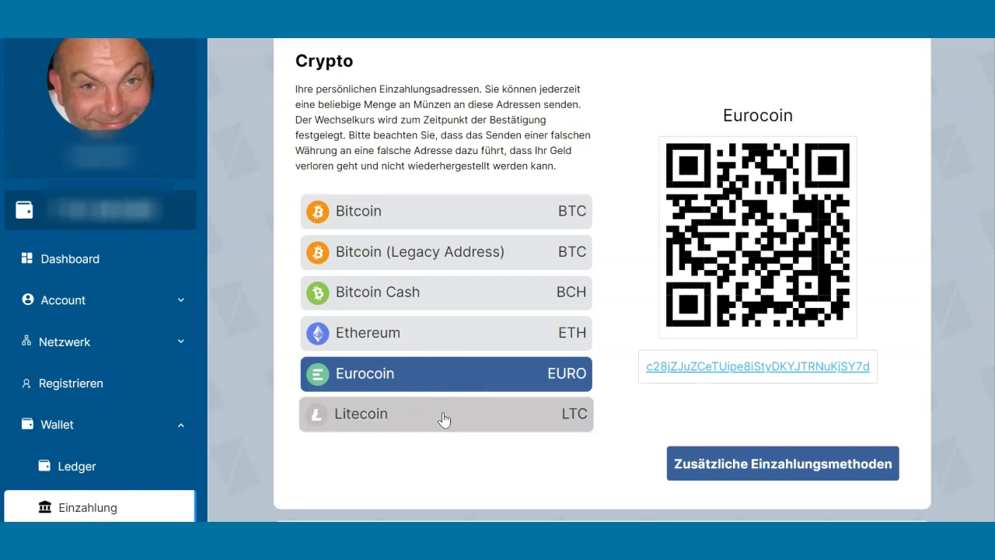
{"action": "left_click", "coordinate": [408, 292]}
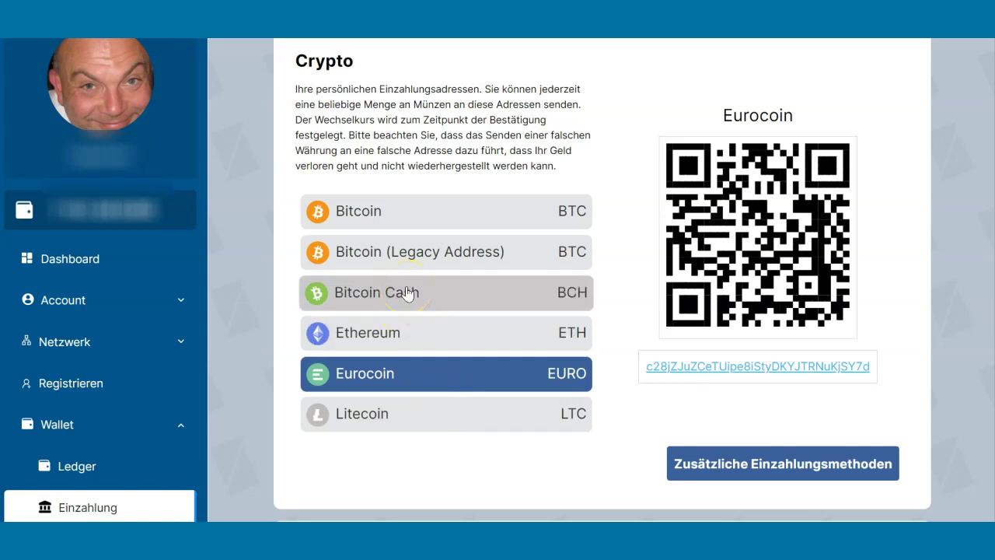